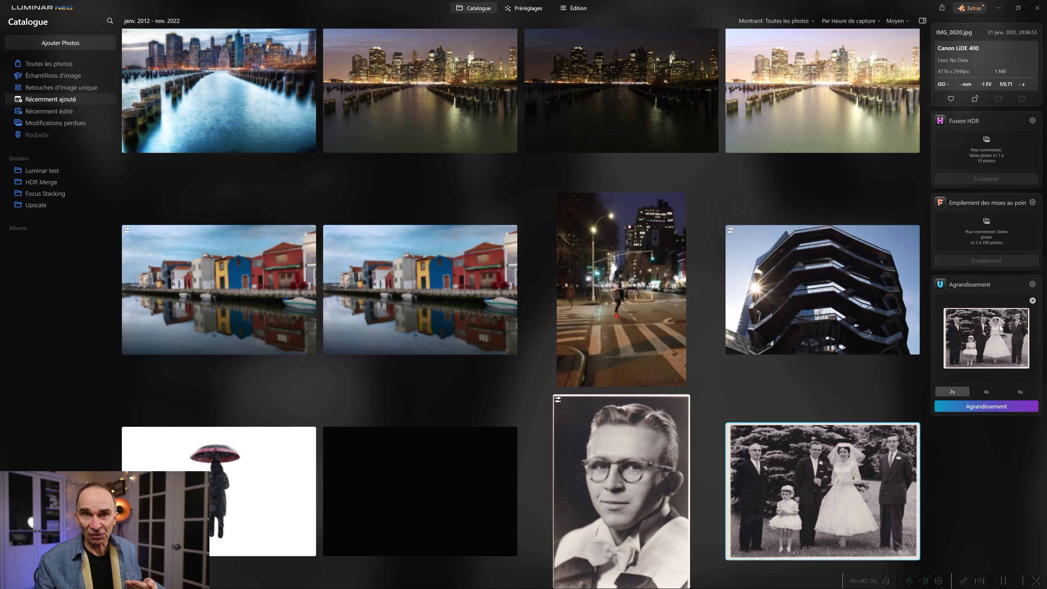
- Open the wedding photo for editing and apply Netteté renforcée at Moyenne strength with Enhancer visage enabled
left_click(1032, 285)
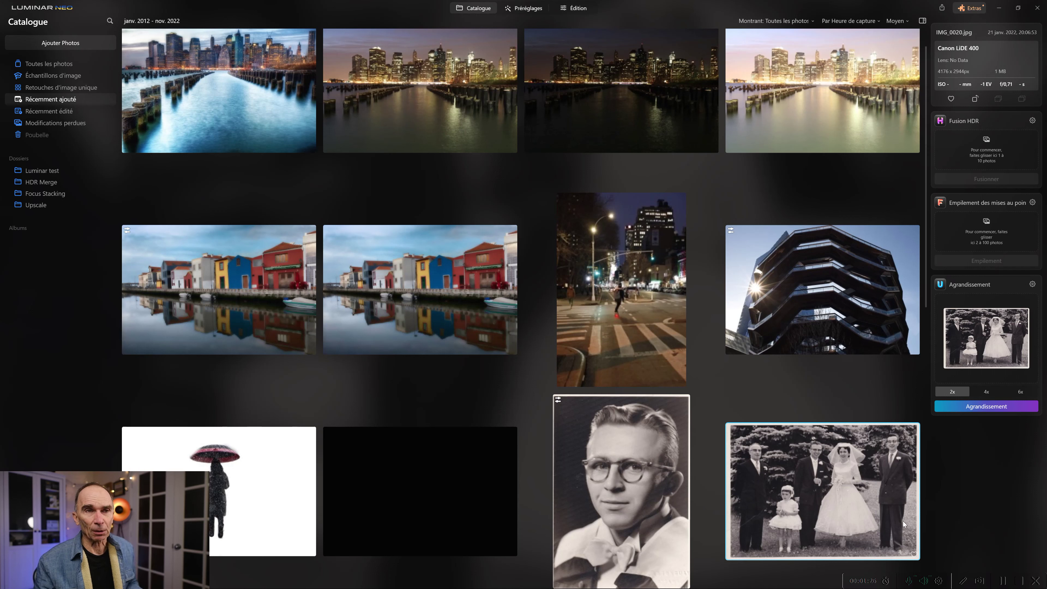
left_click(580, 9)
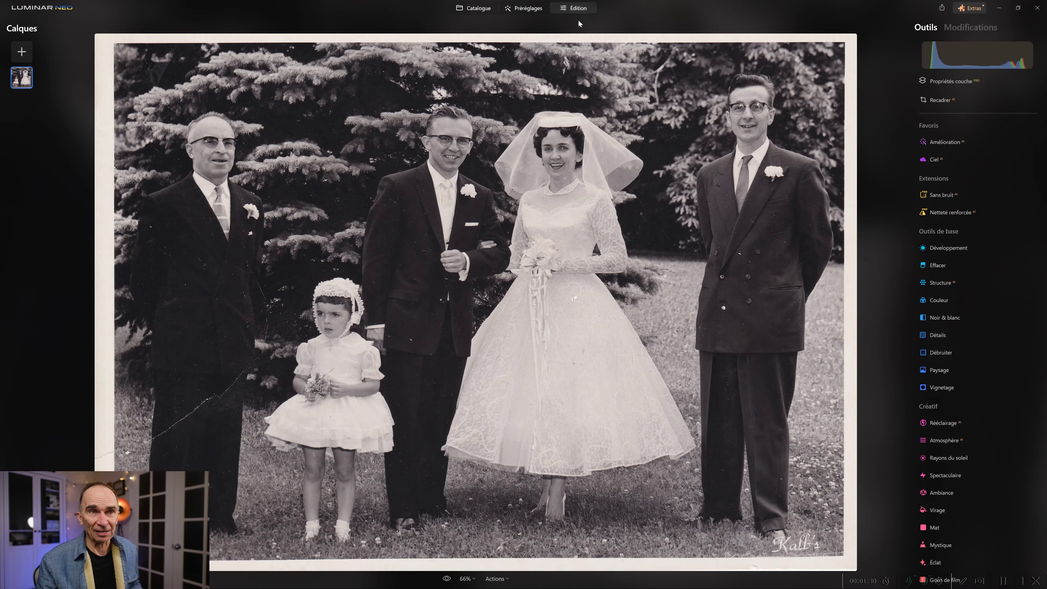
left_click(972, 215)
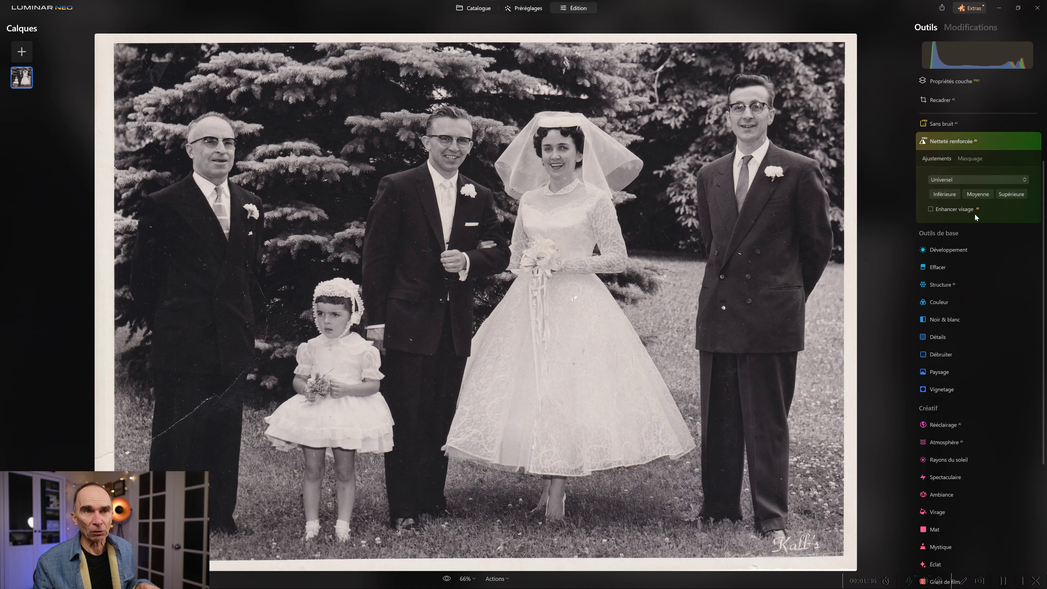
left_click(930, 209)
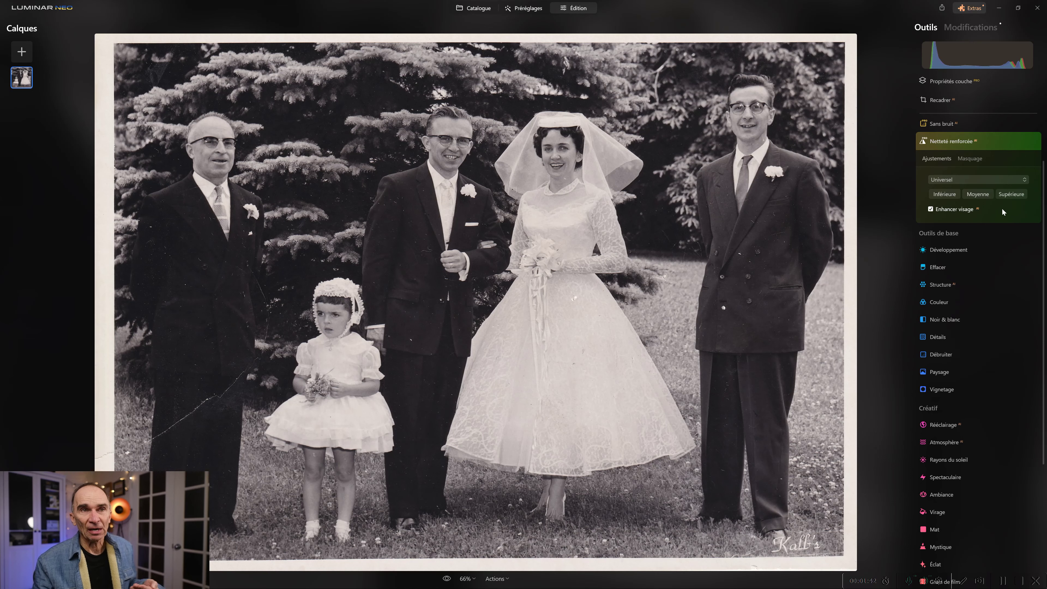
left_click(978, 194)
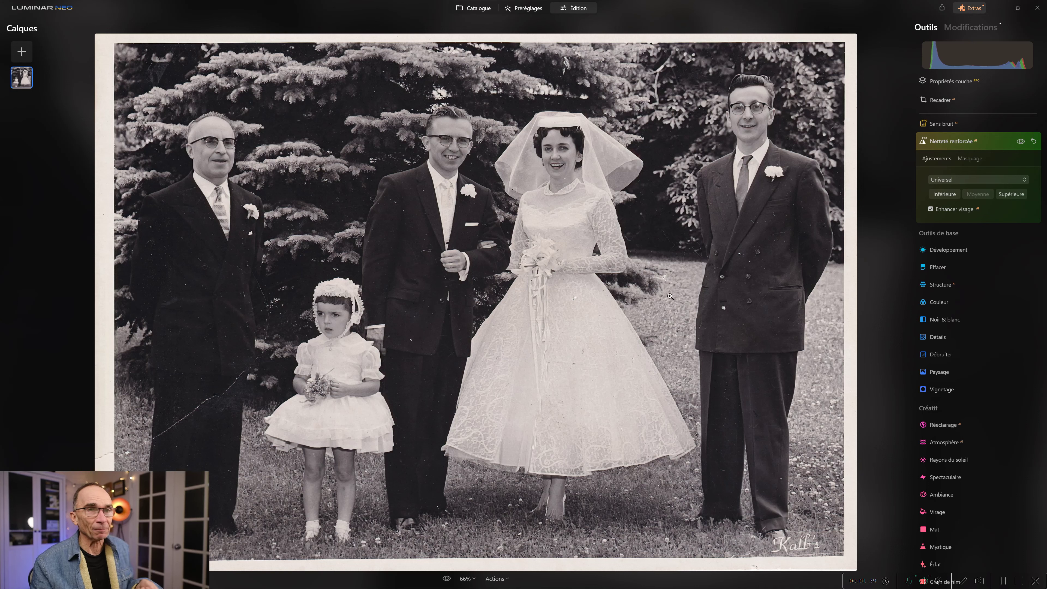
- Compare the bride and groom's faces at 200% zoom with the Netteté renforcée effect switched off and on
left_click(467, 578)
left_click(485, 528)
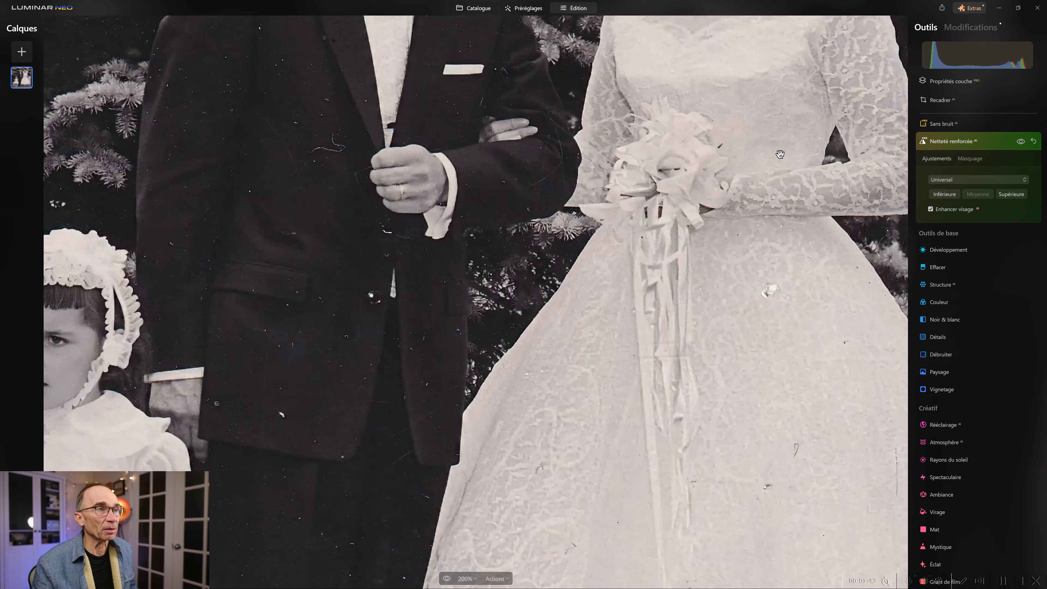
left_click_drag(739, 128, 685, 209)
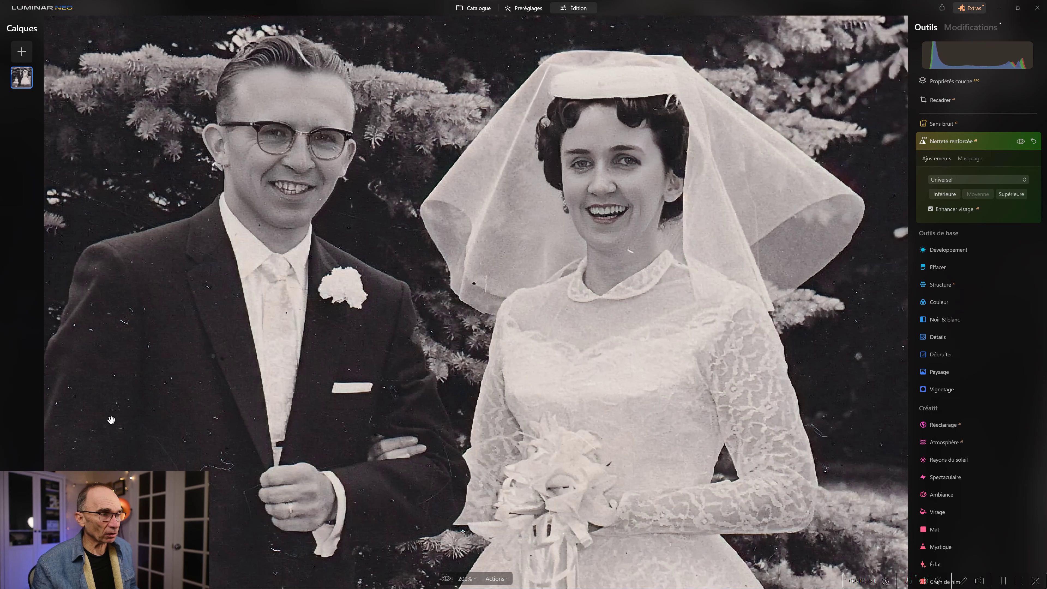
left_click(1021, 142)
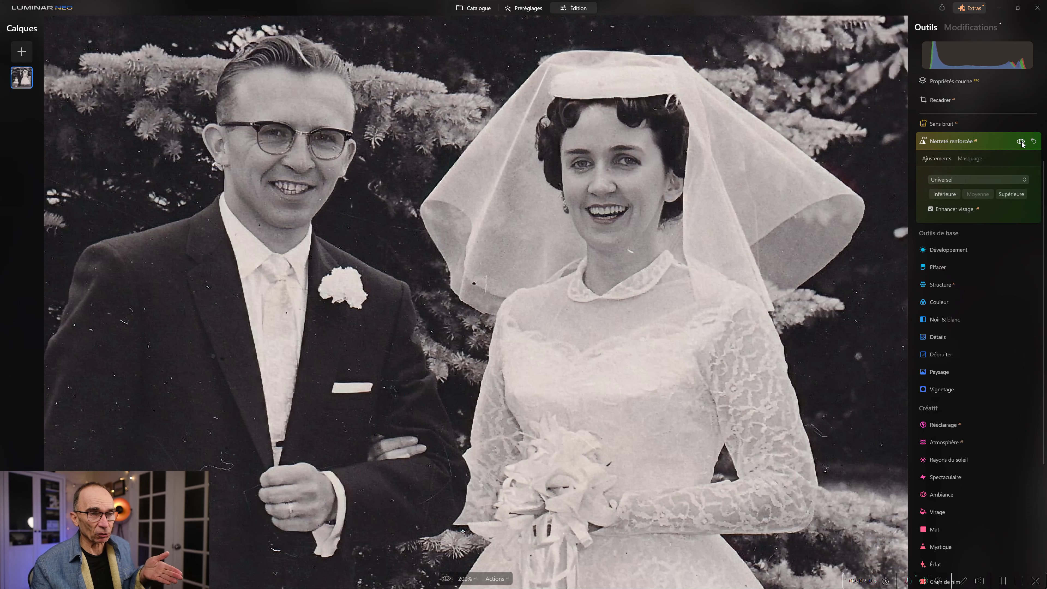
left_click(1021, 142)
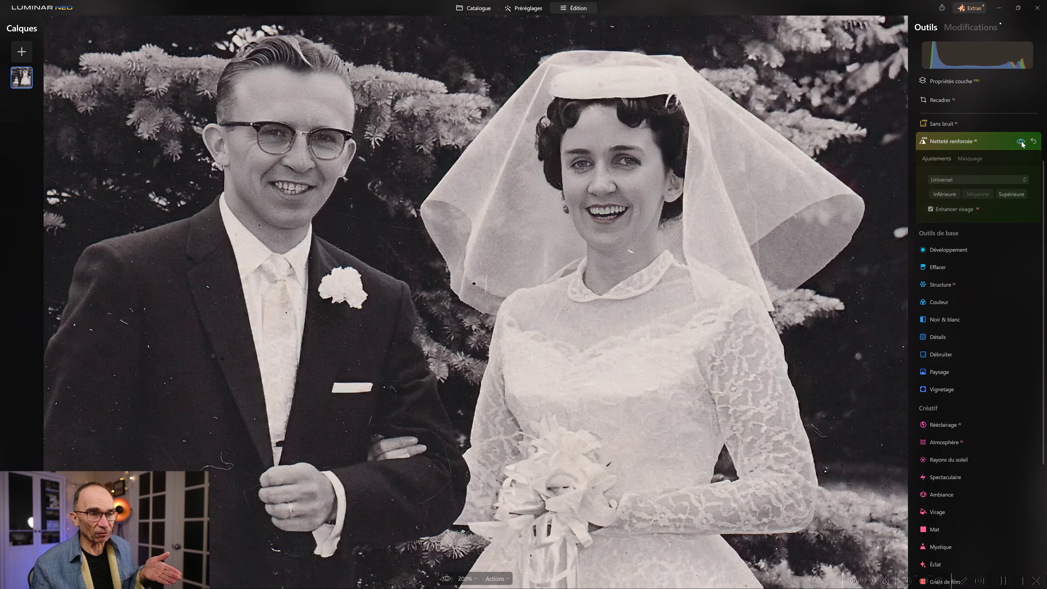
left_click(1021, 142)
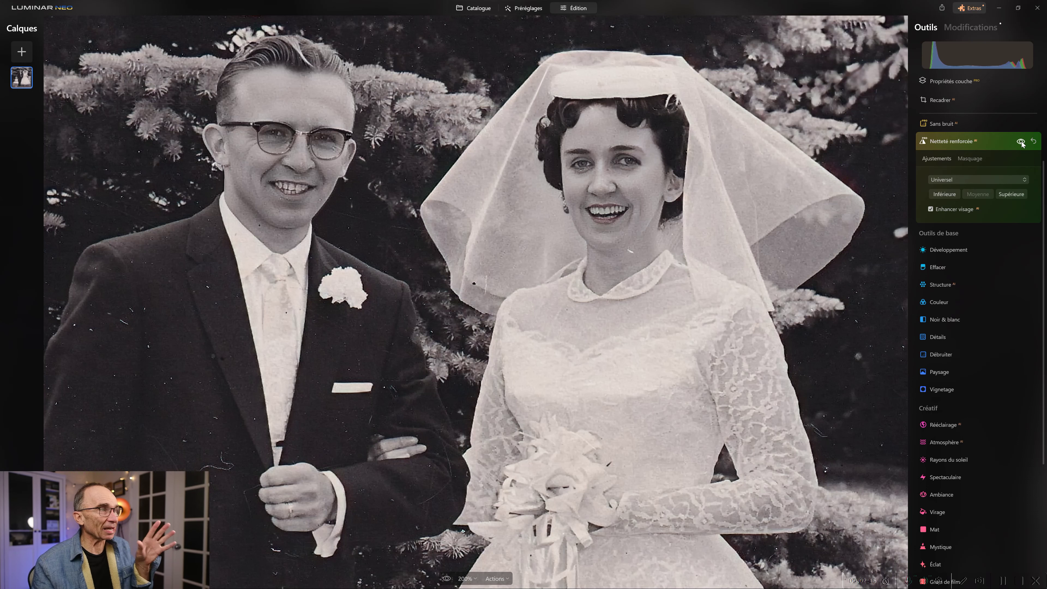
left_click(1020, 142)
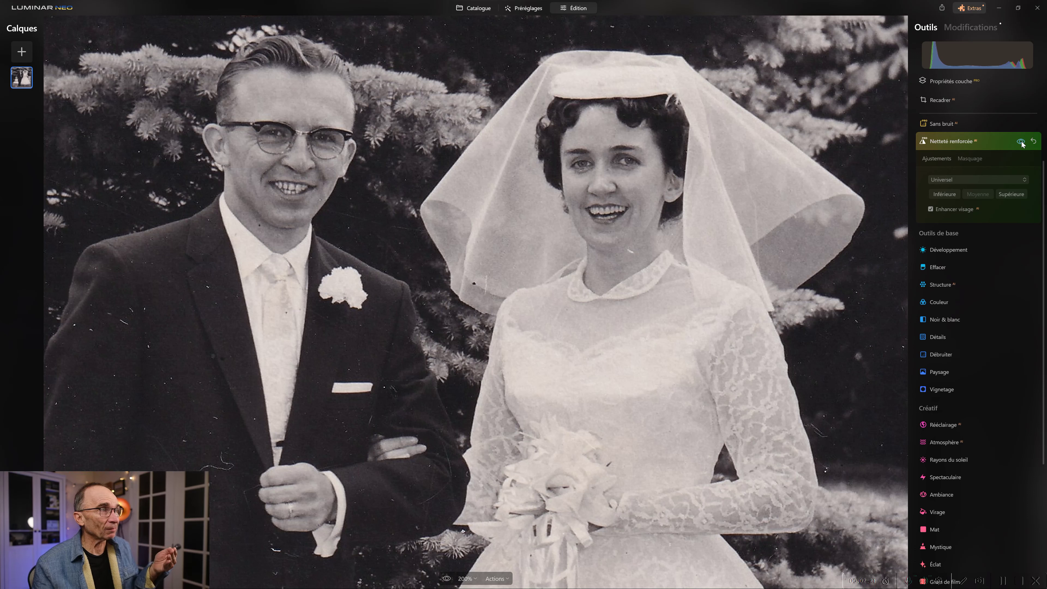
left_click(1021, 142)
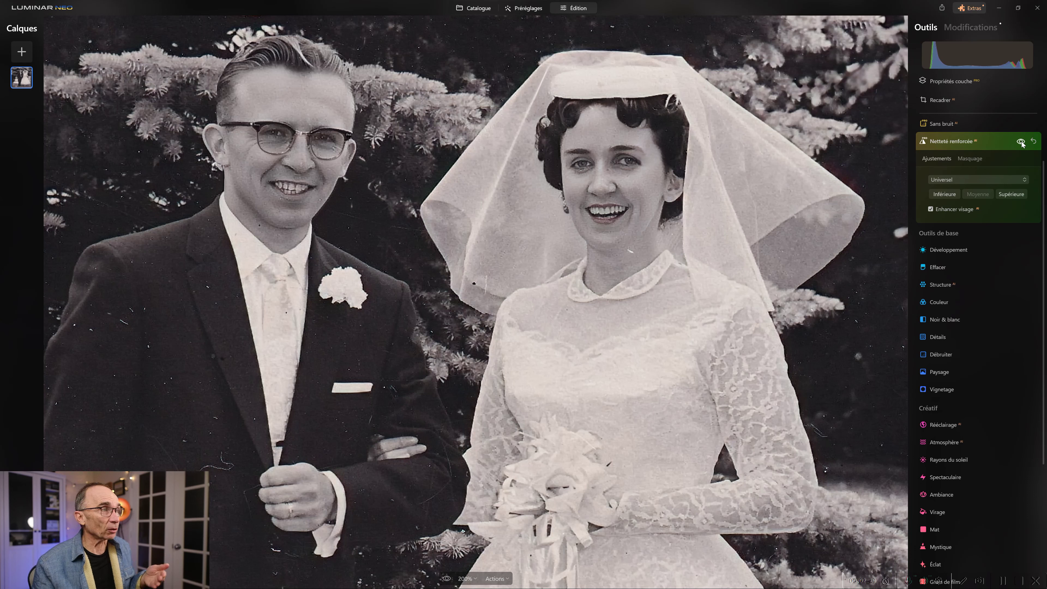
left_click(1021, 142)
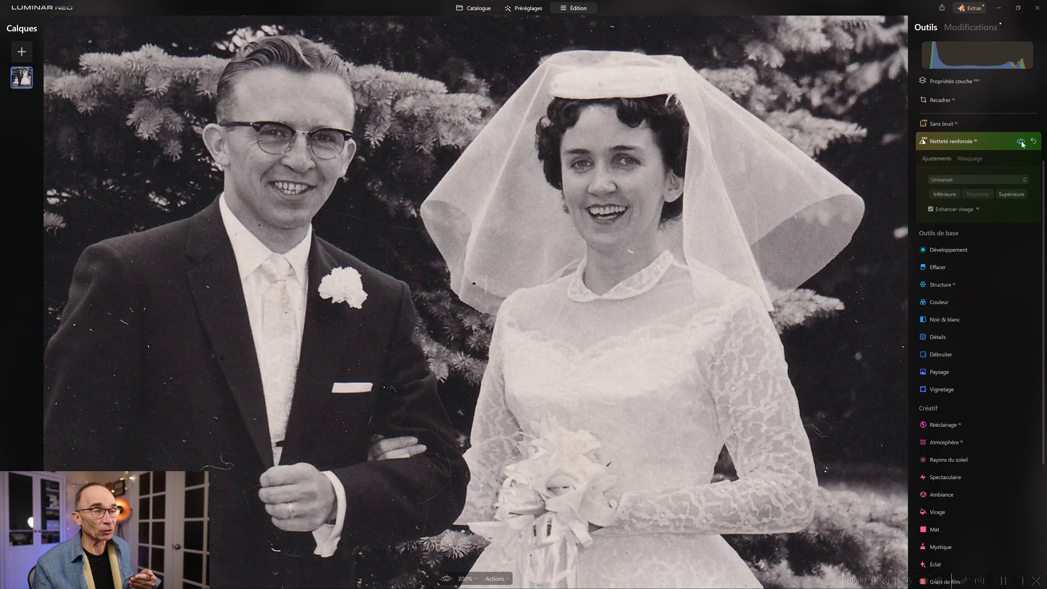
left_click(1021, 141)
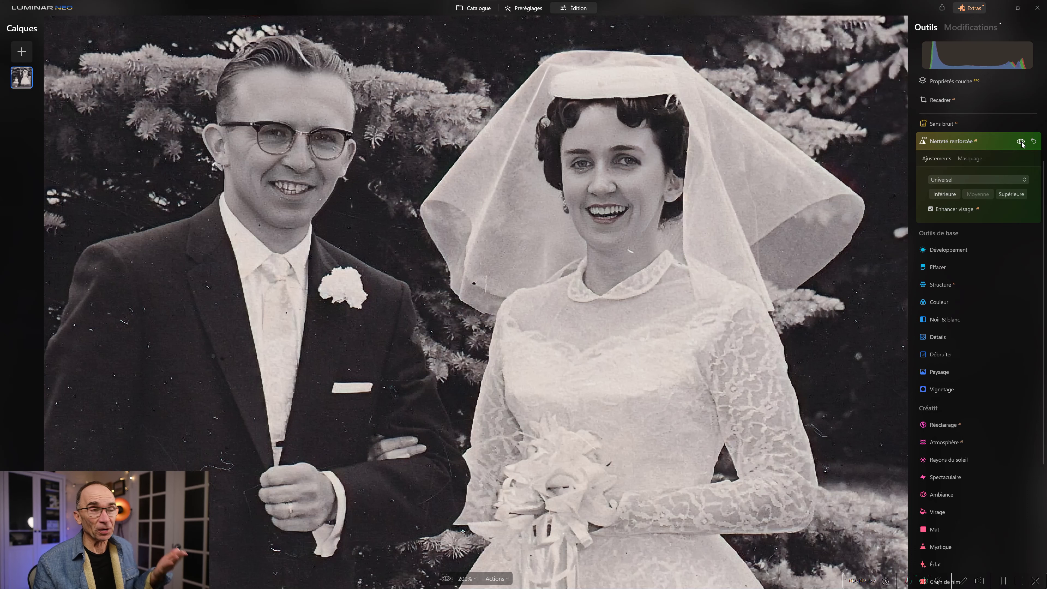
left_click(1020, 142)
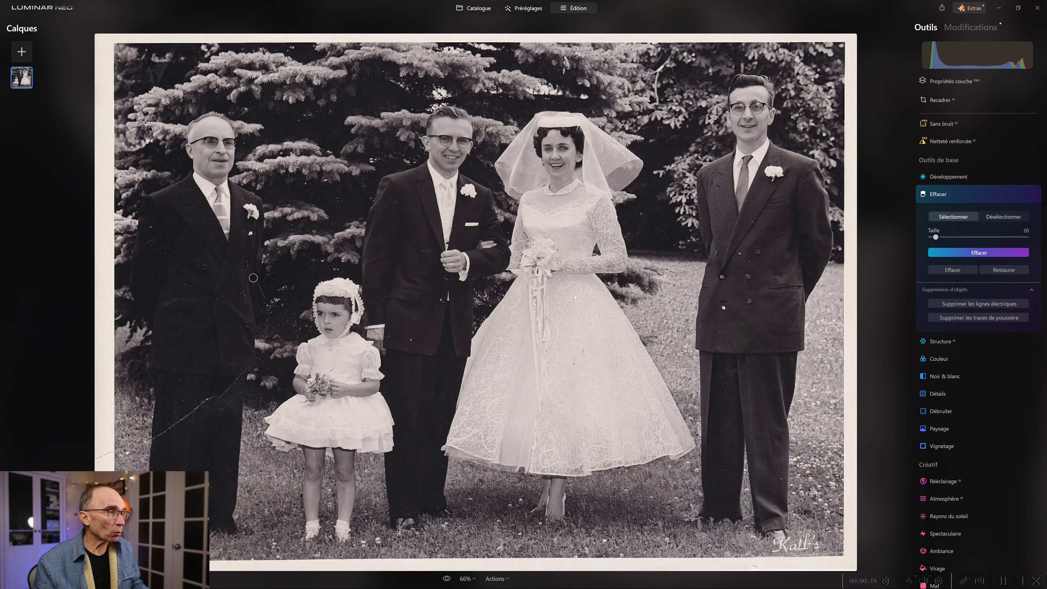
- Erase the long curved crease running from the leftmost man's sleeve across his trousers to the photo's left border
mouse_move(267, 319)
left_mouse_down()
mouse_move(263, 353)
mouse_move(227, 391)
mouse_move(130, 449)
left_mouse_up()
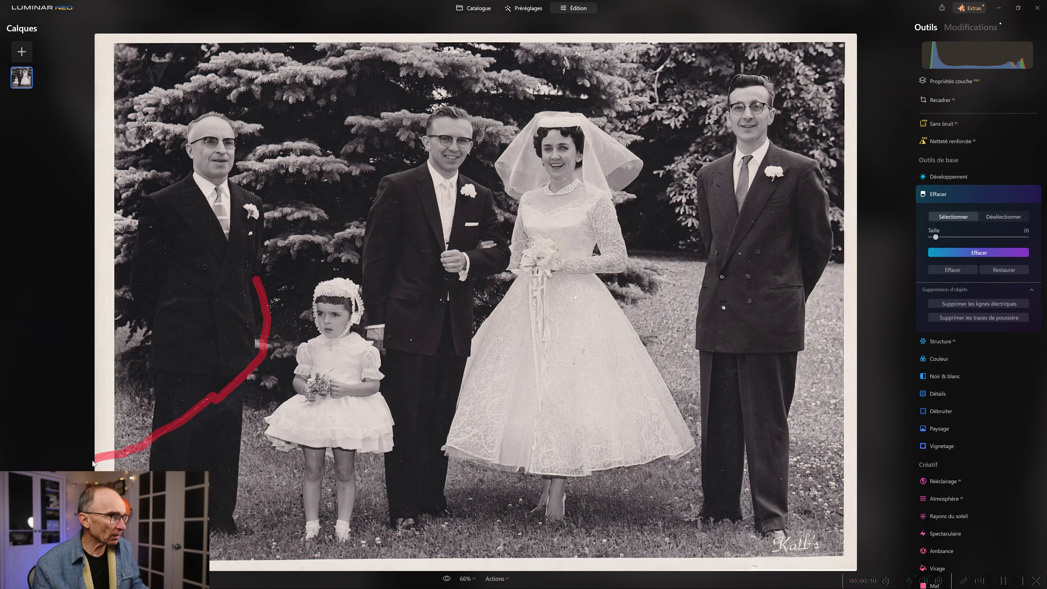
left_click_drag(92, 462, 92, 462)
left_click(986, 255)
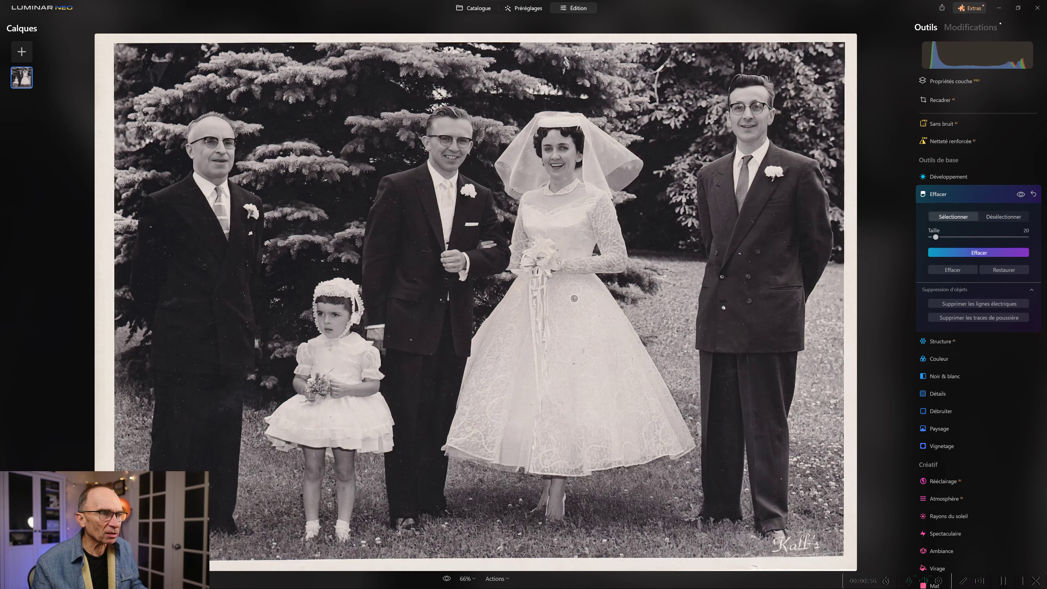
- Erase the white spots on the upper part of the bride's skirt and on the three men's dark jackets
left_click_drag(577, 297, 575, 298)
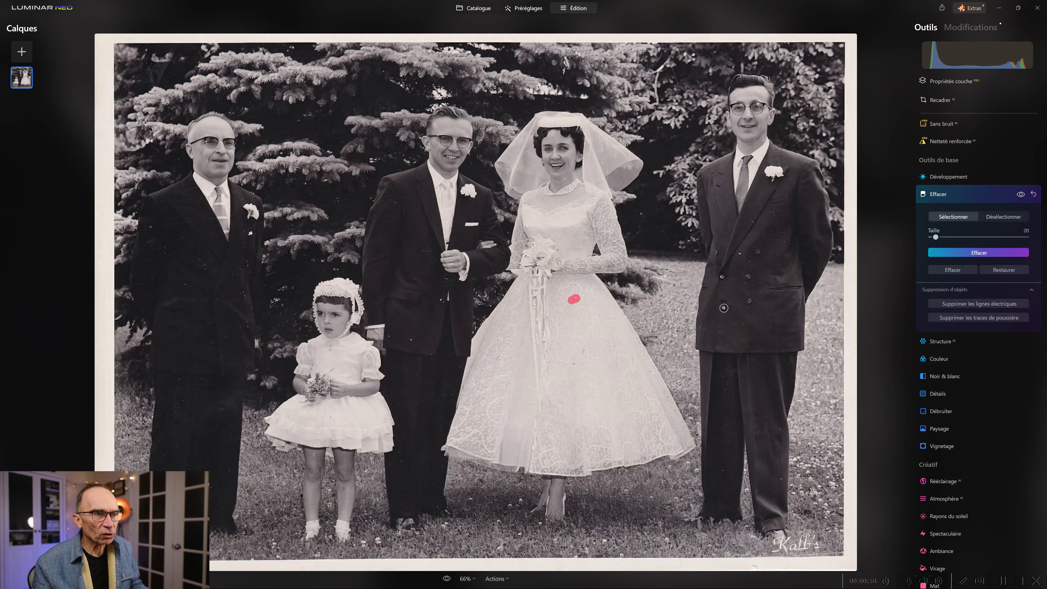
left_click(724, 307)
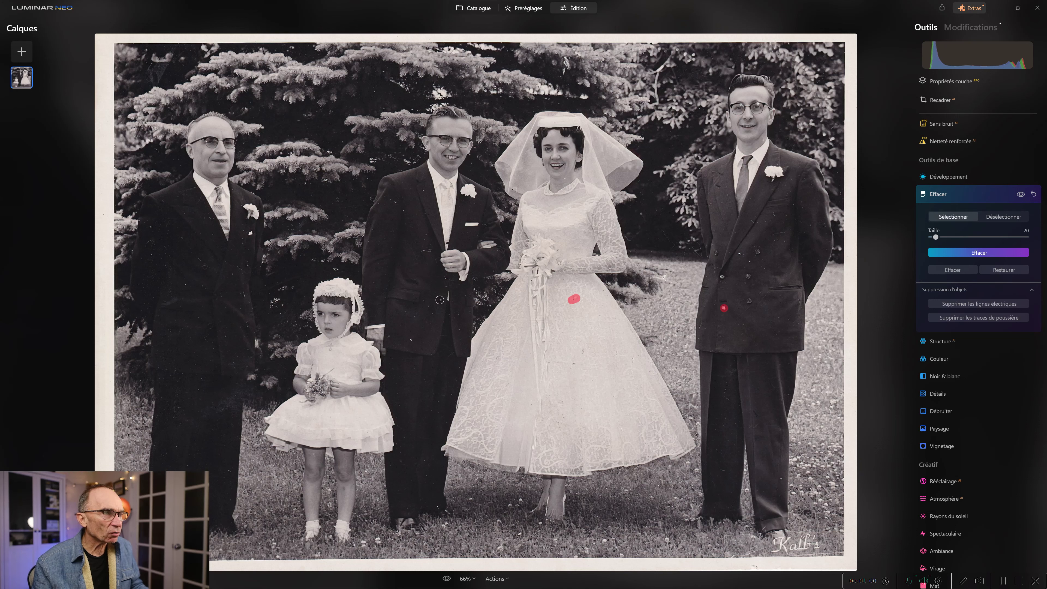
left_click(440, 299)
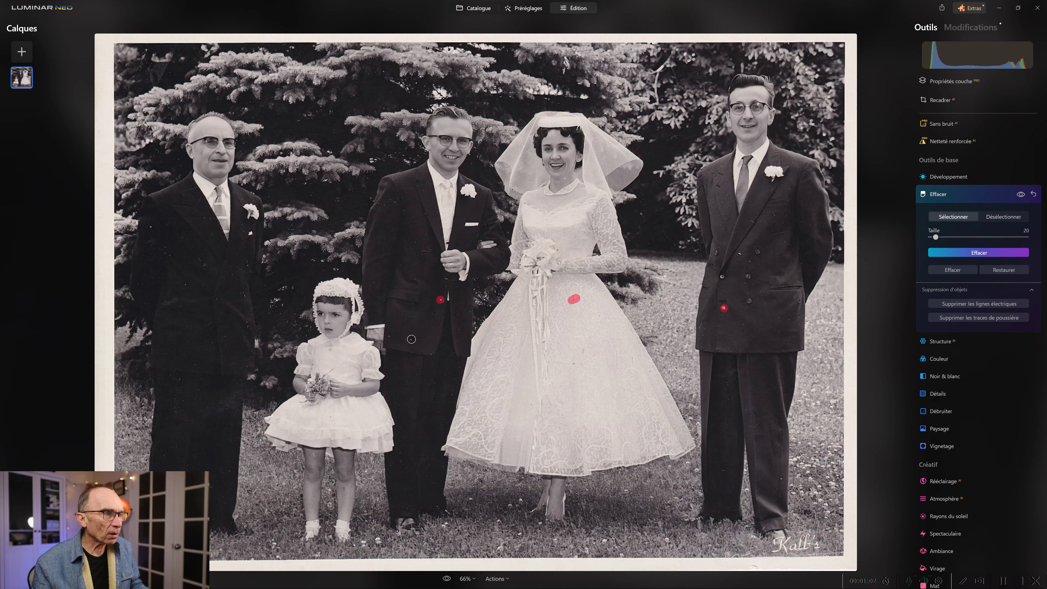
left_click(411, 339)
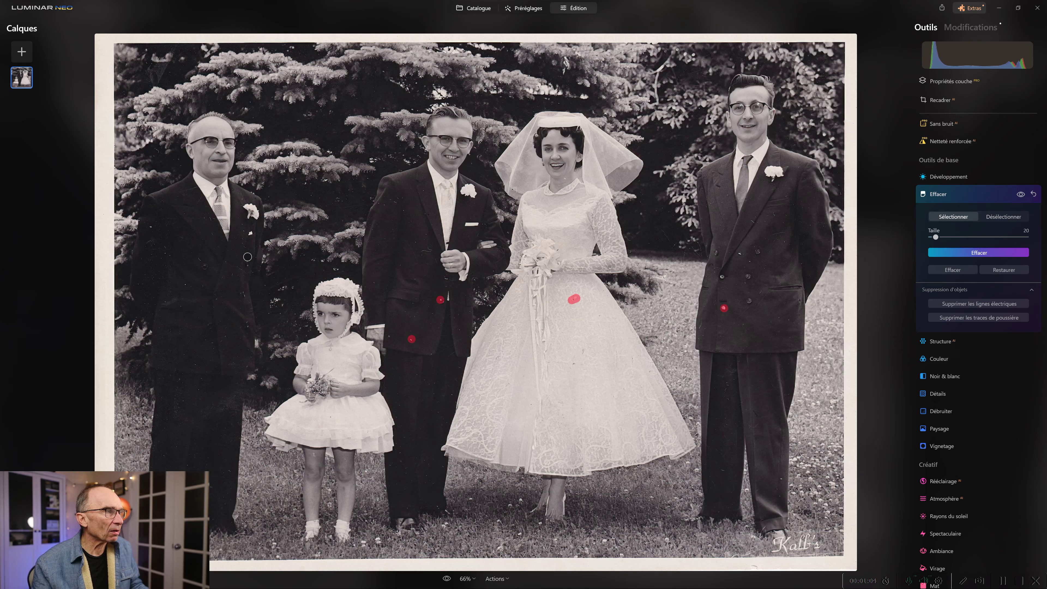
left_click(150, 227)
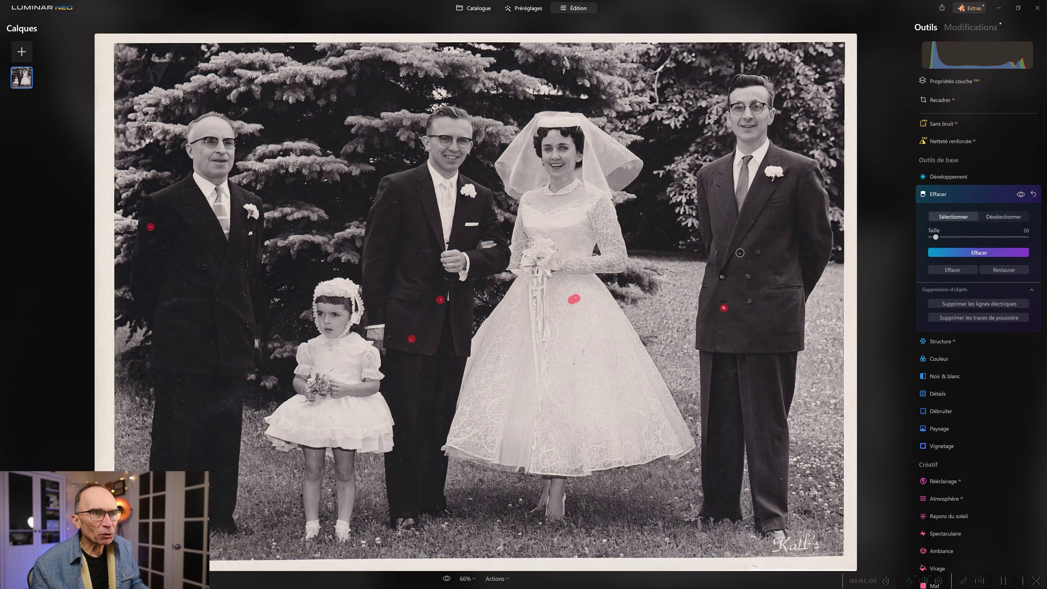
left_click(740, 253)
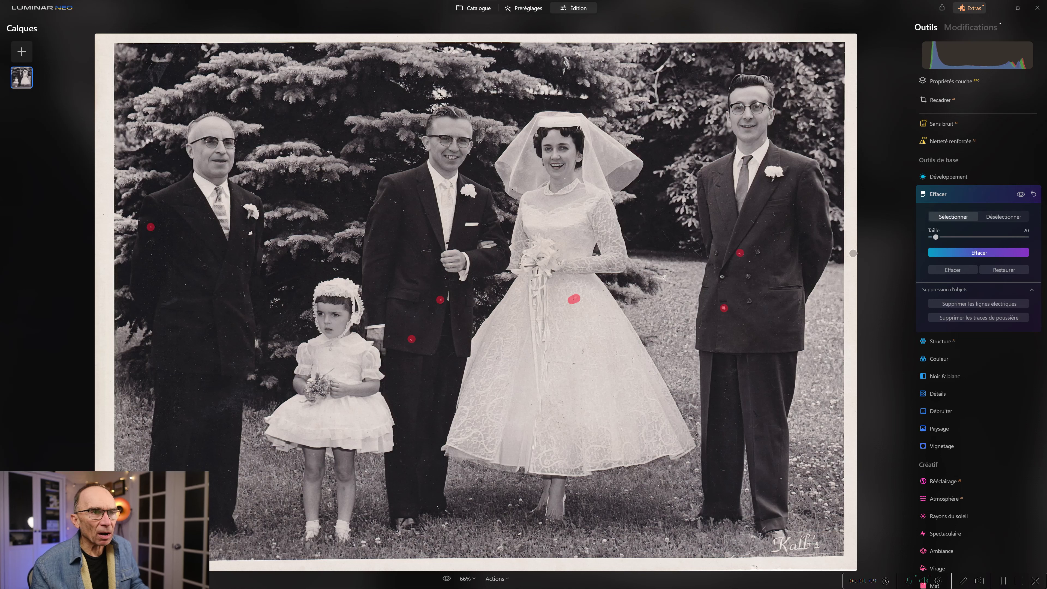
left_click(990, 252)
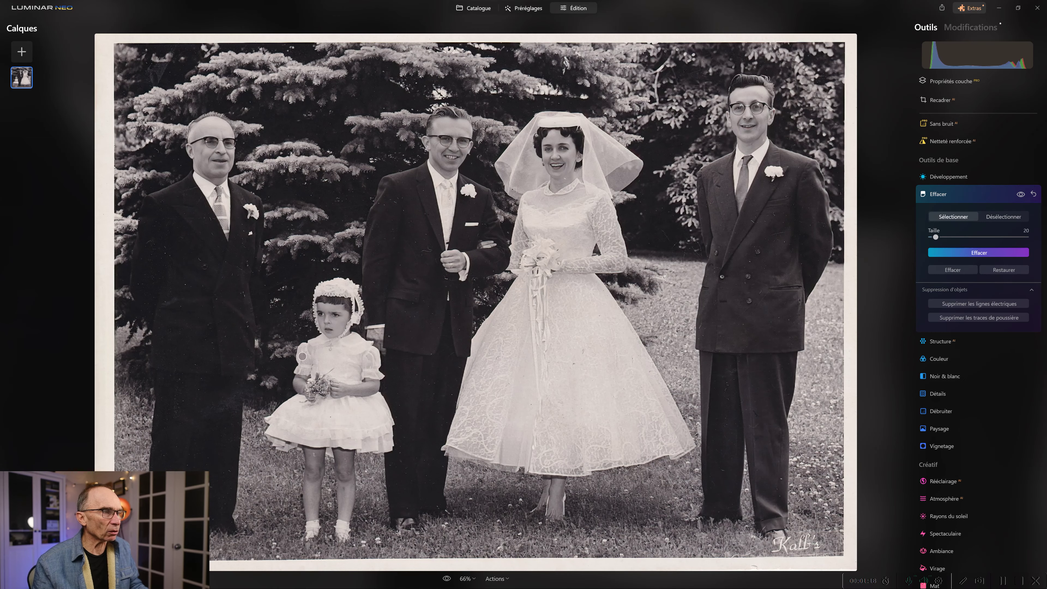
- Erase the small blemishes on the little girl's skirt and in the middle of the bride's skirt
left_click(331, 417)
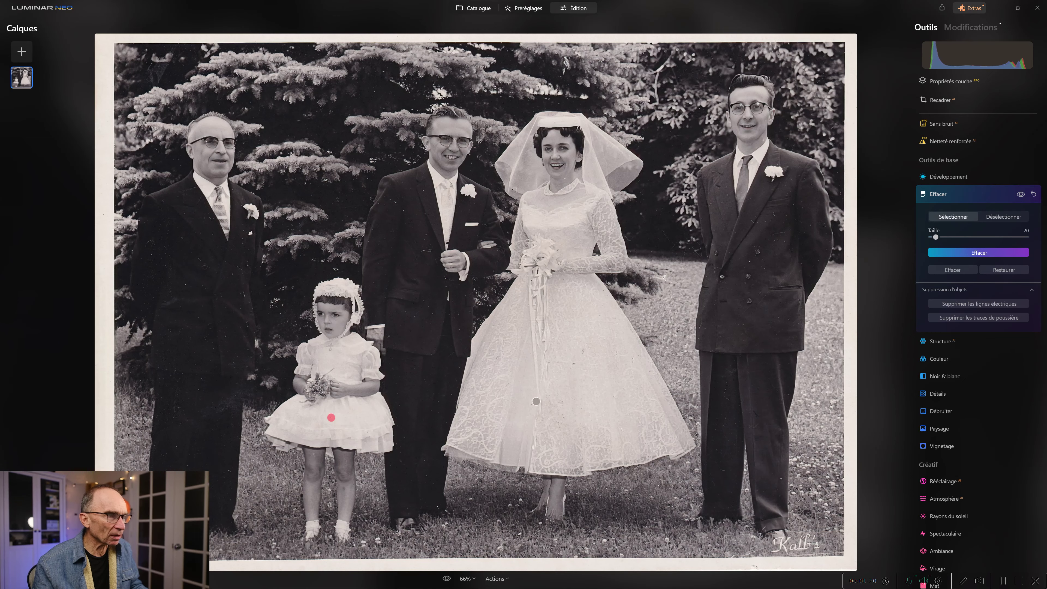
left_click(573, 364)
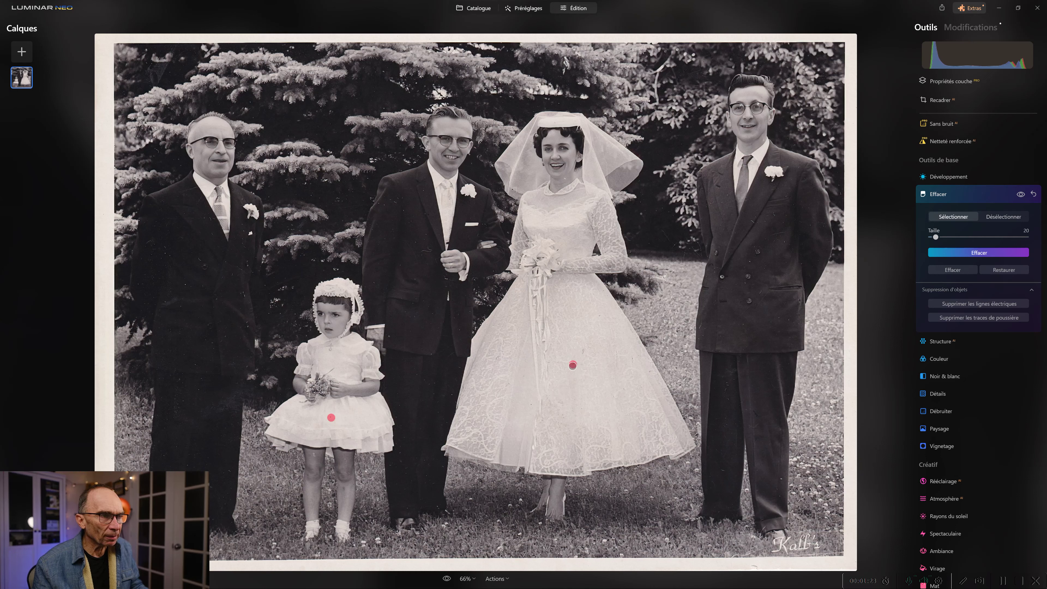
left_click(1002, 253)
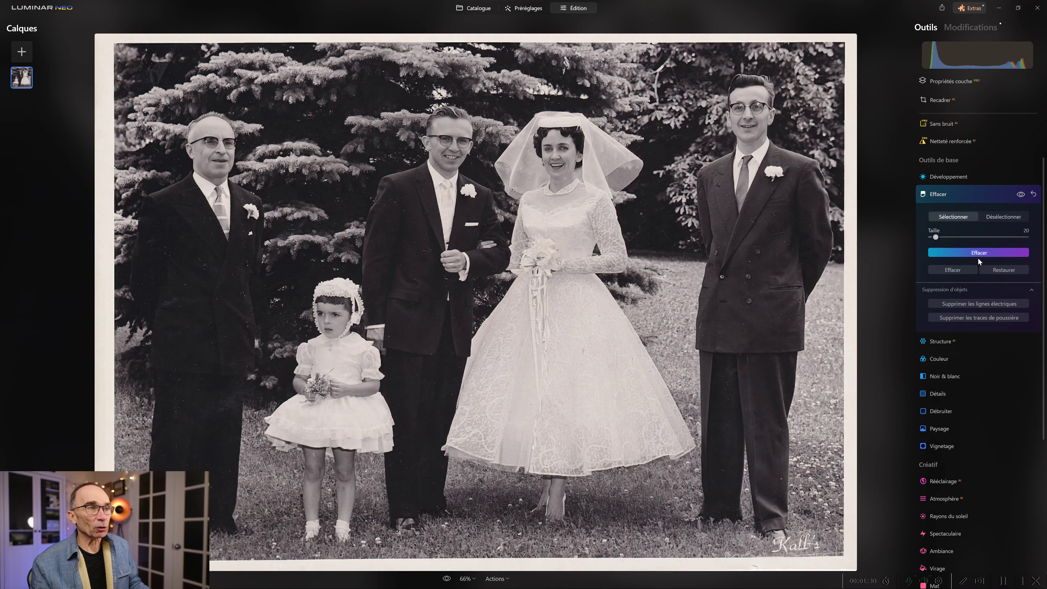
- Convert the photo to black and white with the Noir & blanc tool and compare it with the toned version
left_click(941, 195)
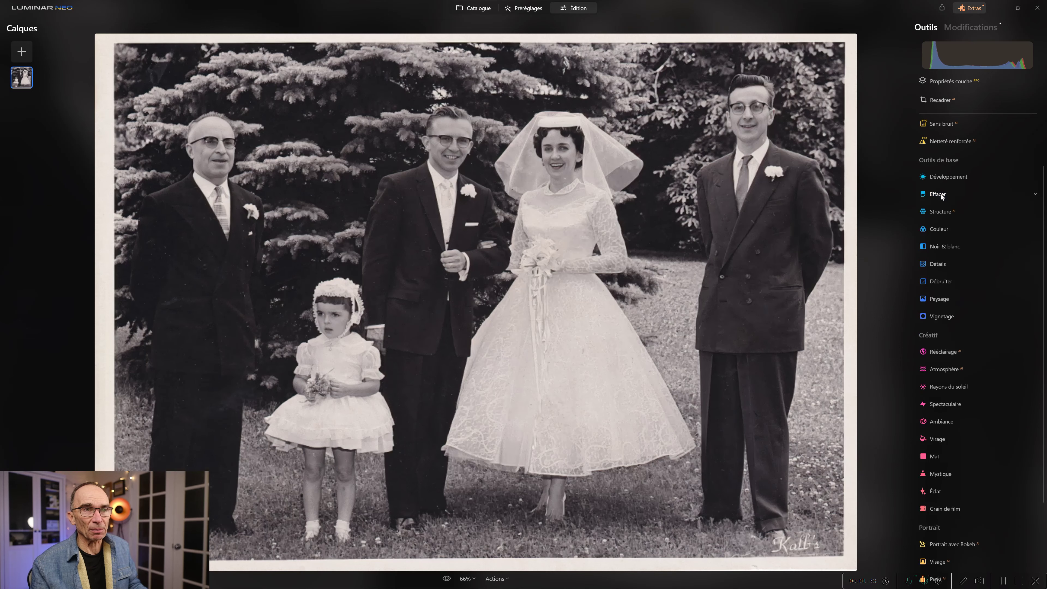
left_click(938, 246)
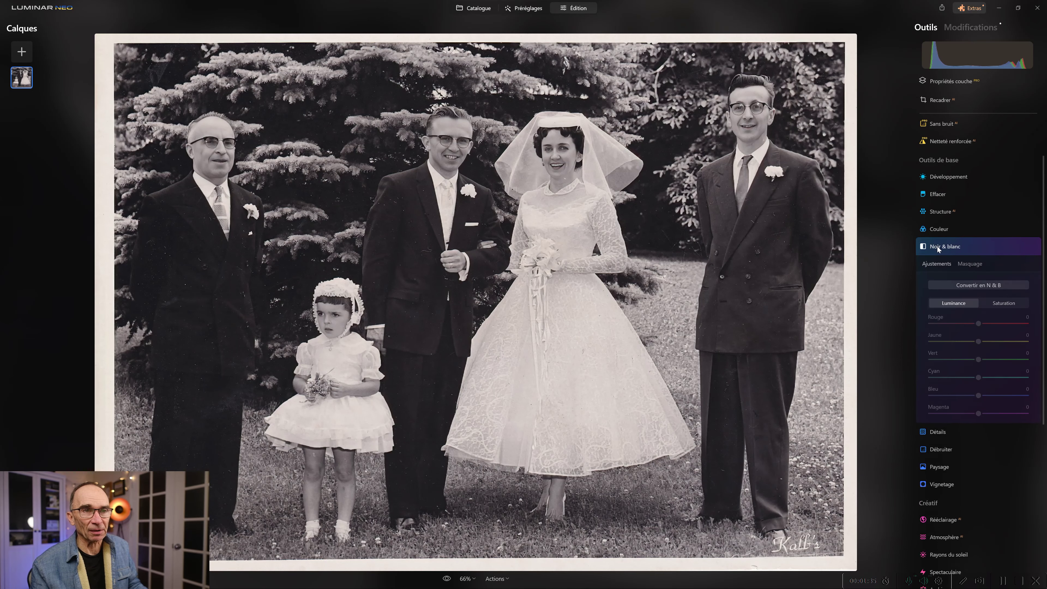
left_click(991, 284)
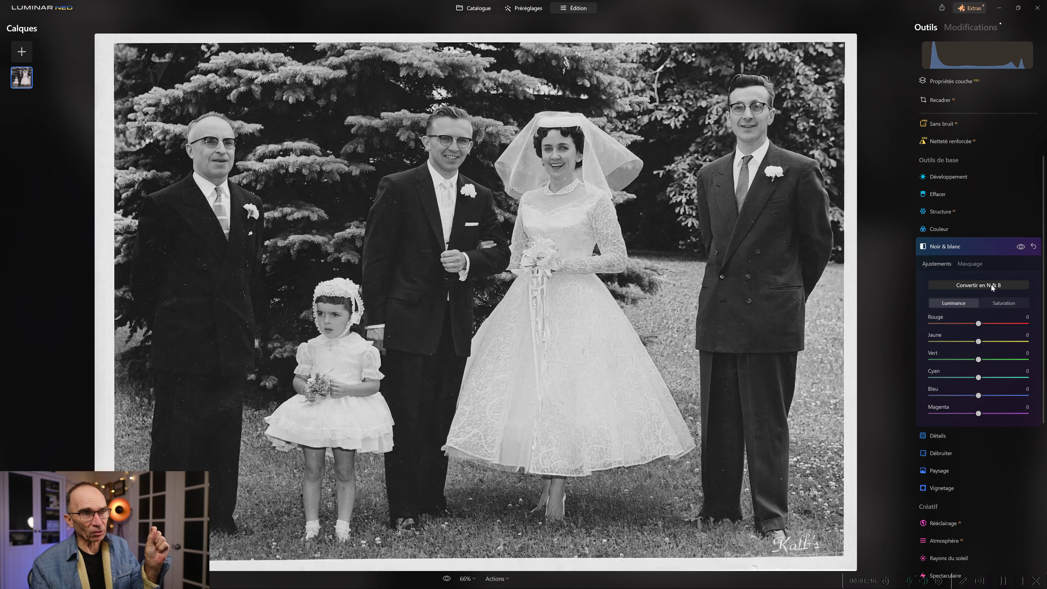
left_click(1020, 246)
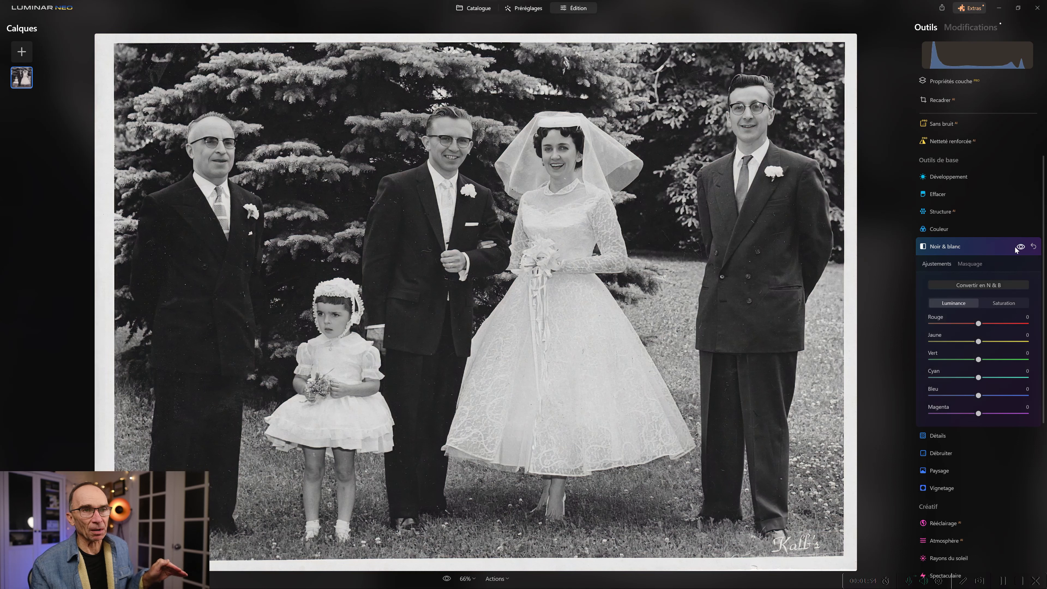
left_click(943, 246)
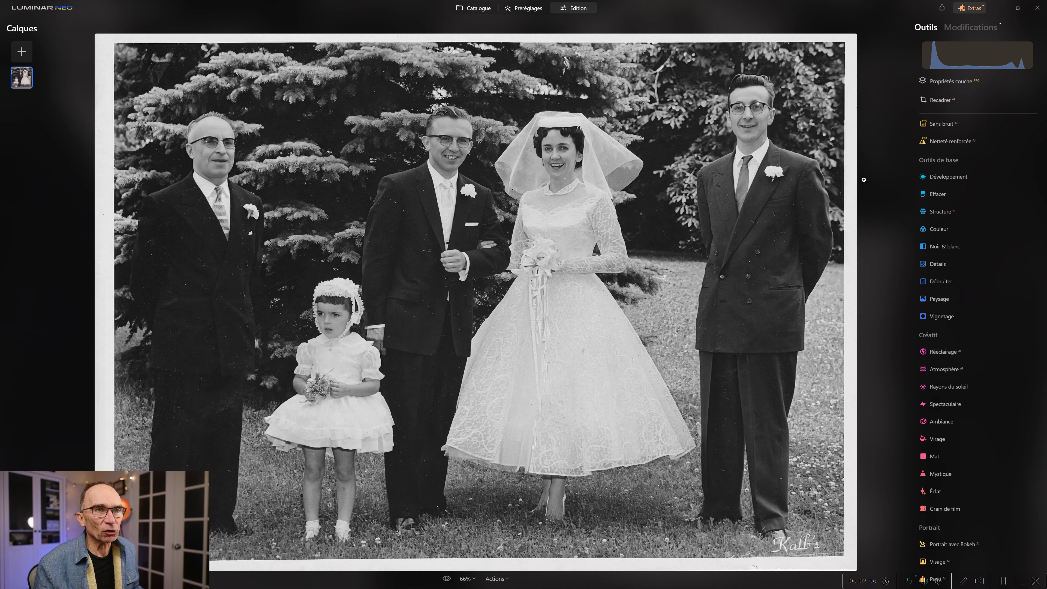
- Erase the small blemish on the bride's neck just below her chin
left_click(939, 195)
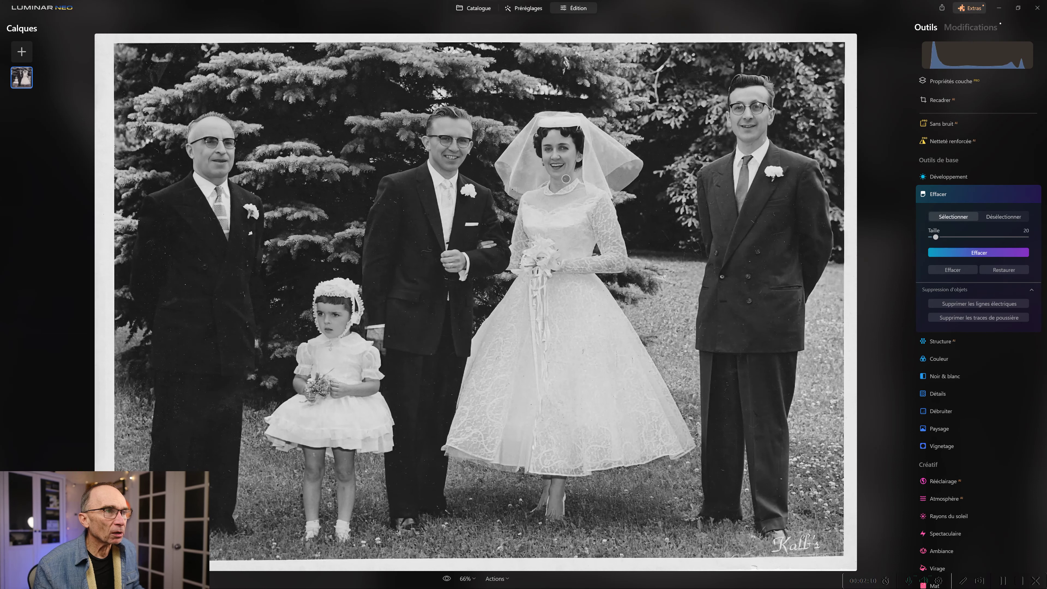
left_click(566, 178)
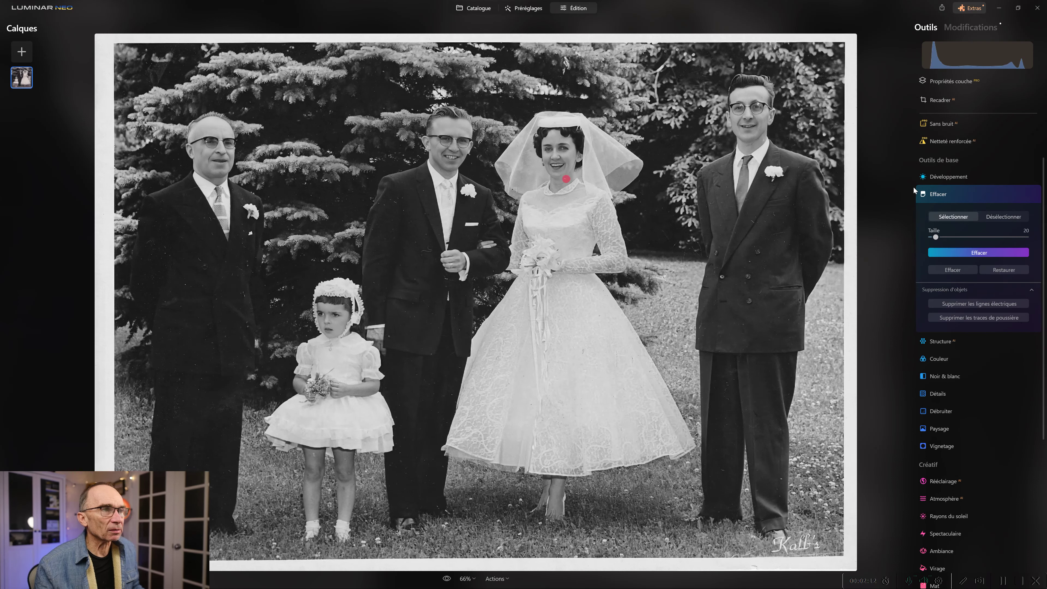
left_click(982, 253)
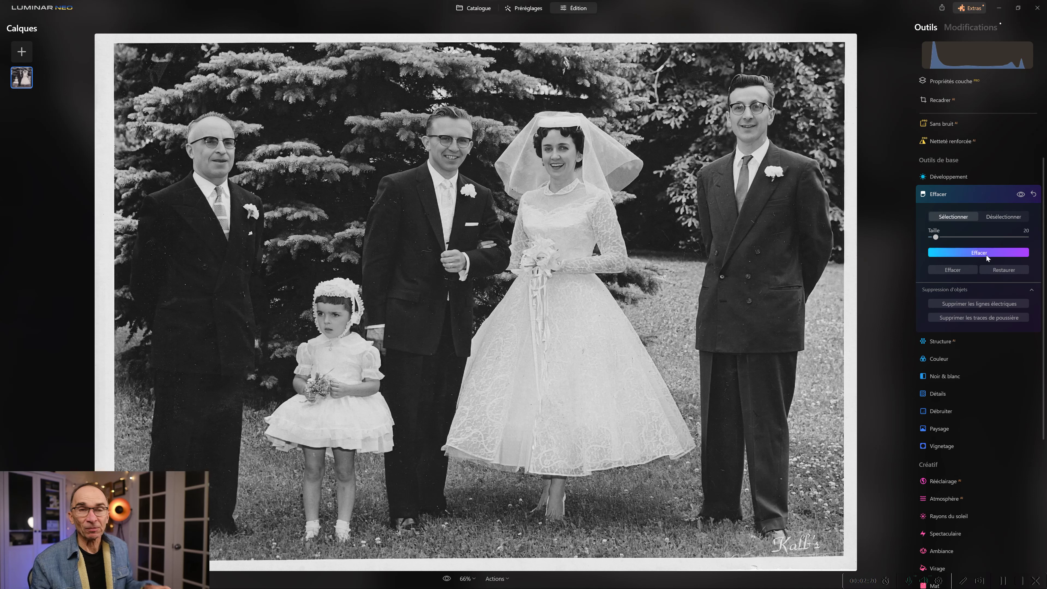
- Increase the photo's contrast in the Développement curves by pulling the white point and the black point slightly inward
left_click(960, 194)
left_click(950, 177)
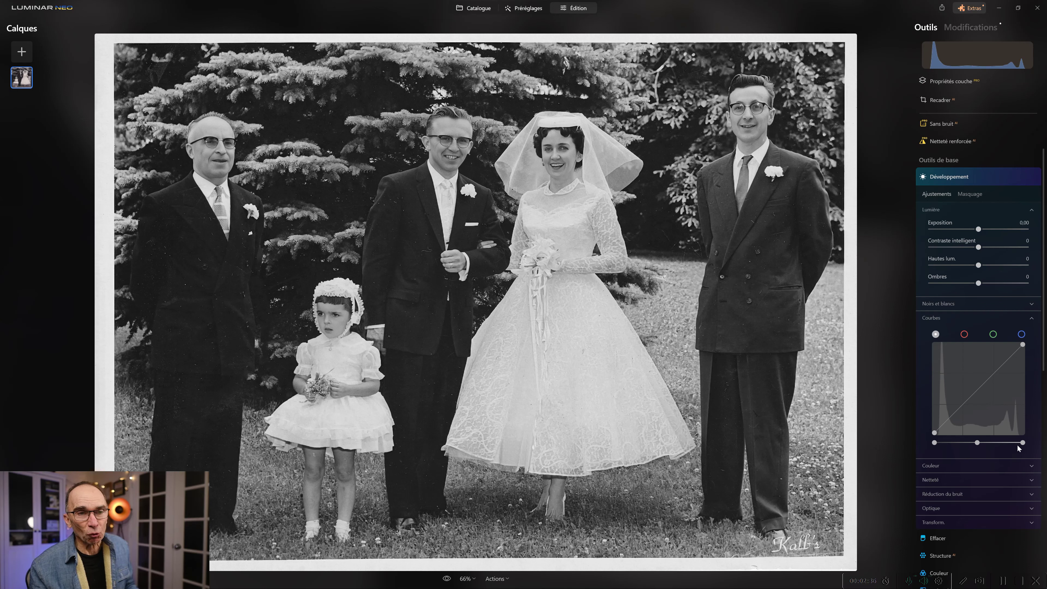
left_click_drag(1023, 442, 1018, 444)
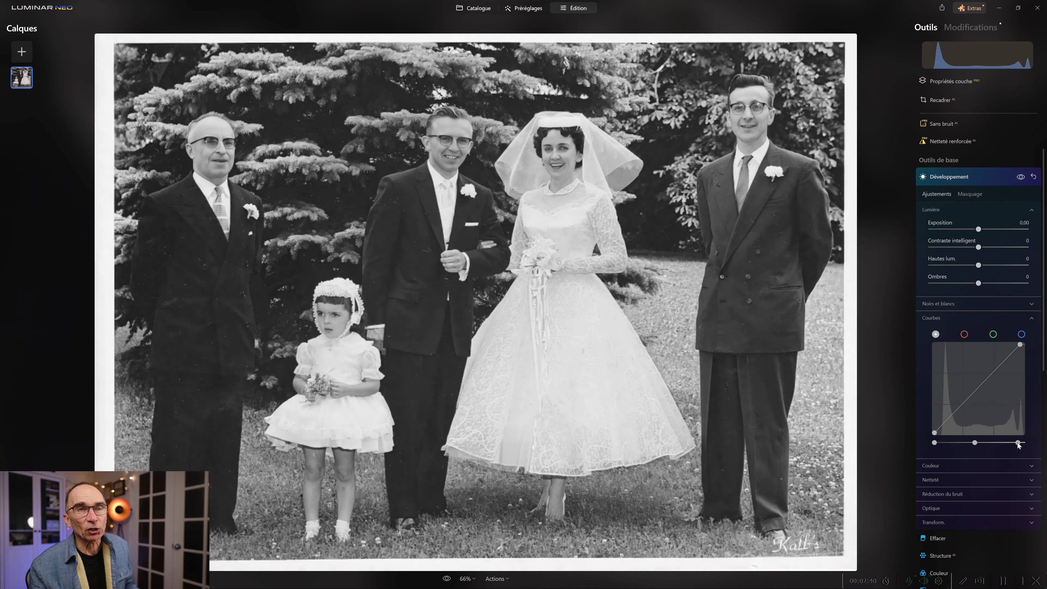
mouse_move(1027, 67)
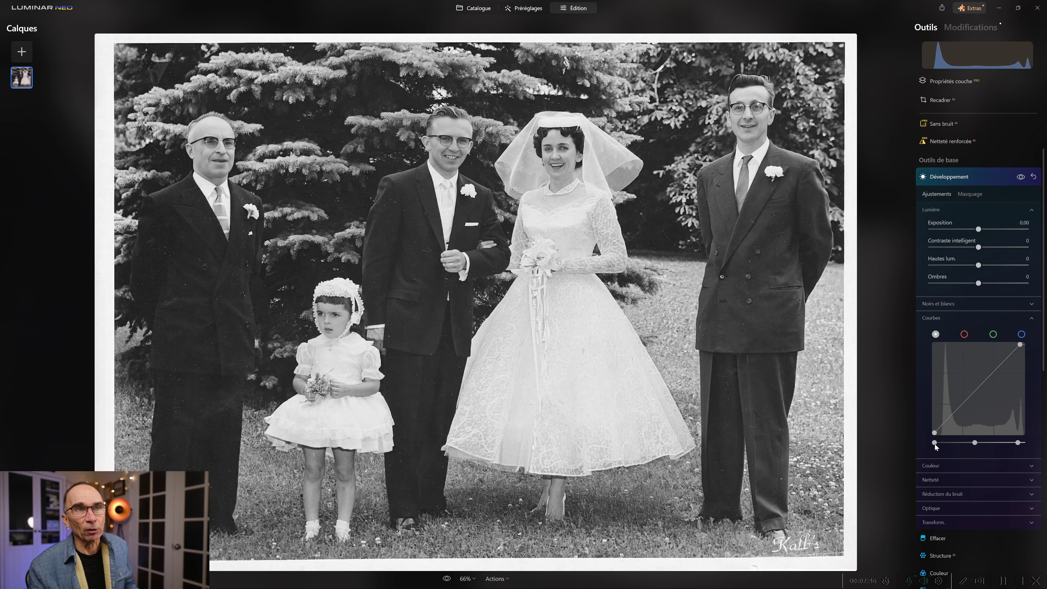
left_click_drag(935, 443, 936, 443)
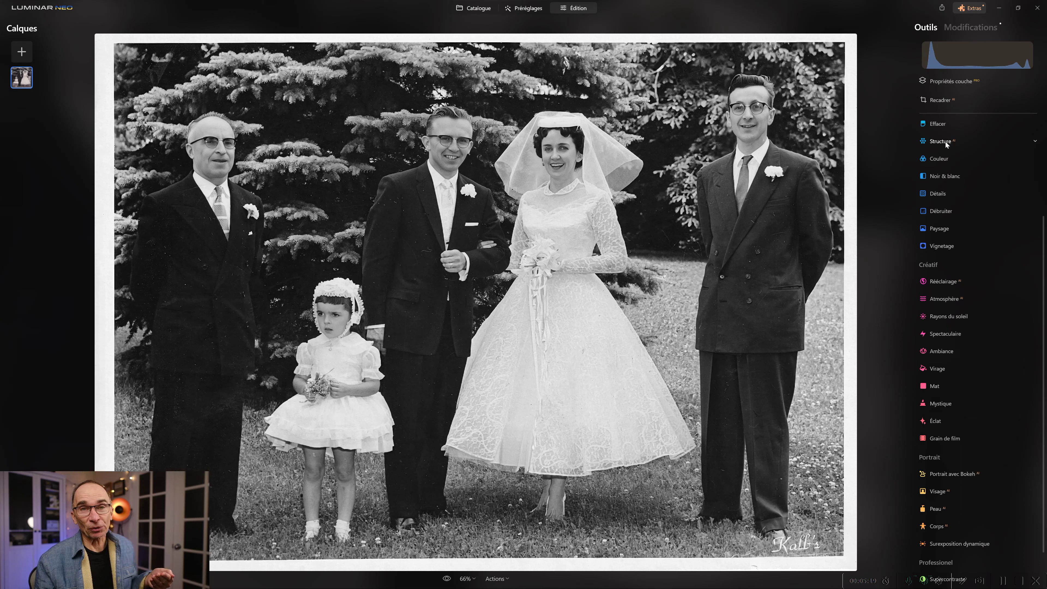
- Set the Structure quantity to -77 and erase the effect with the mask brush over the bride's dress and the little girl's head
left_click(945, 142)
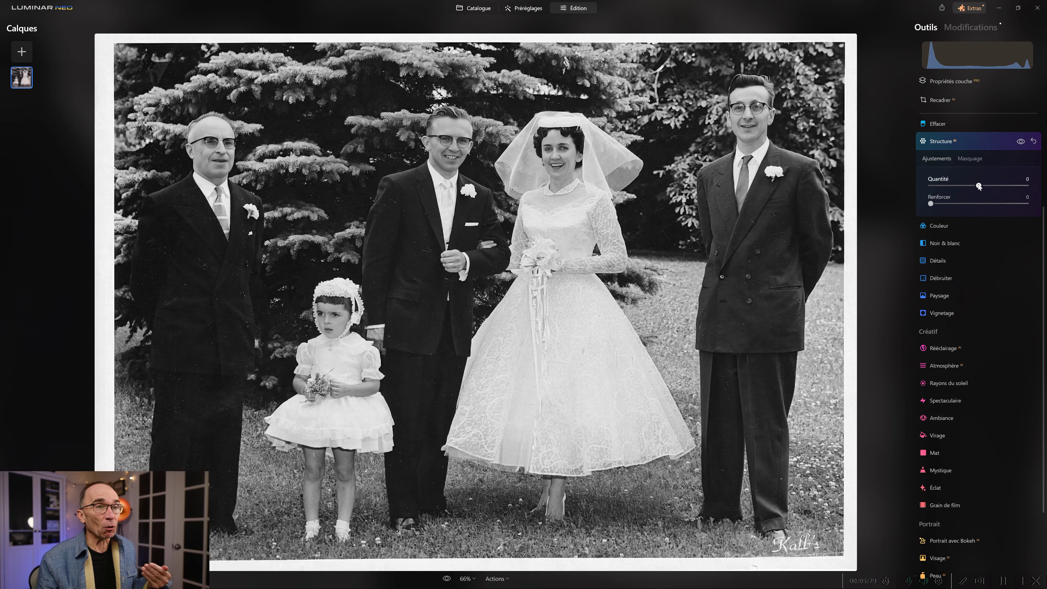
left_click_drag(979, 187, 953, 186)
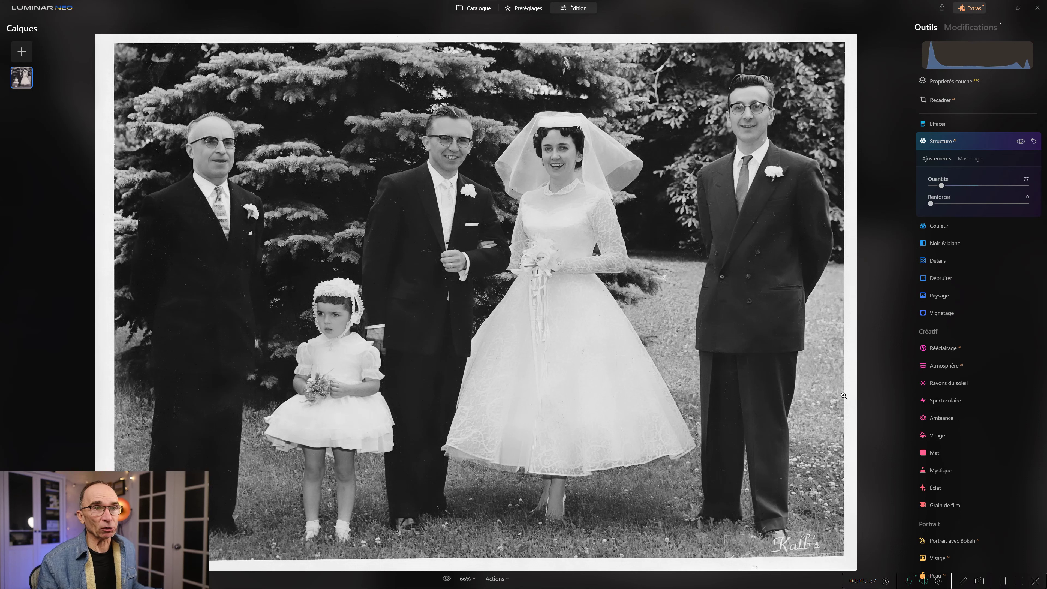
left_click(973, 159)
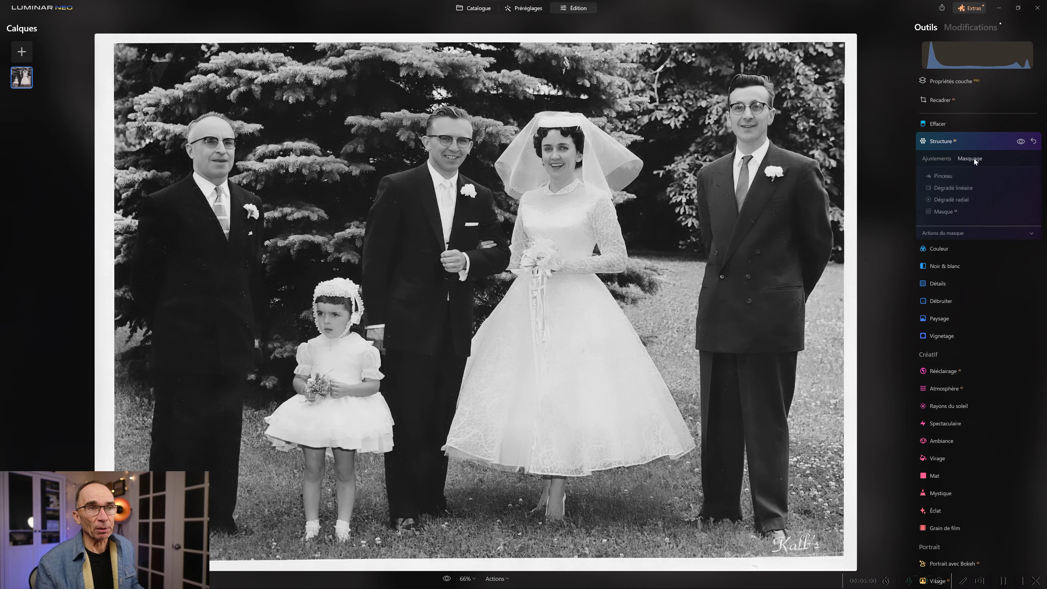
left_click(942, 176)
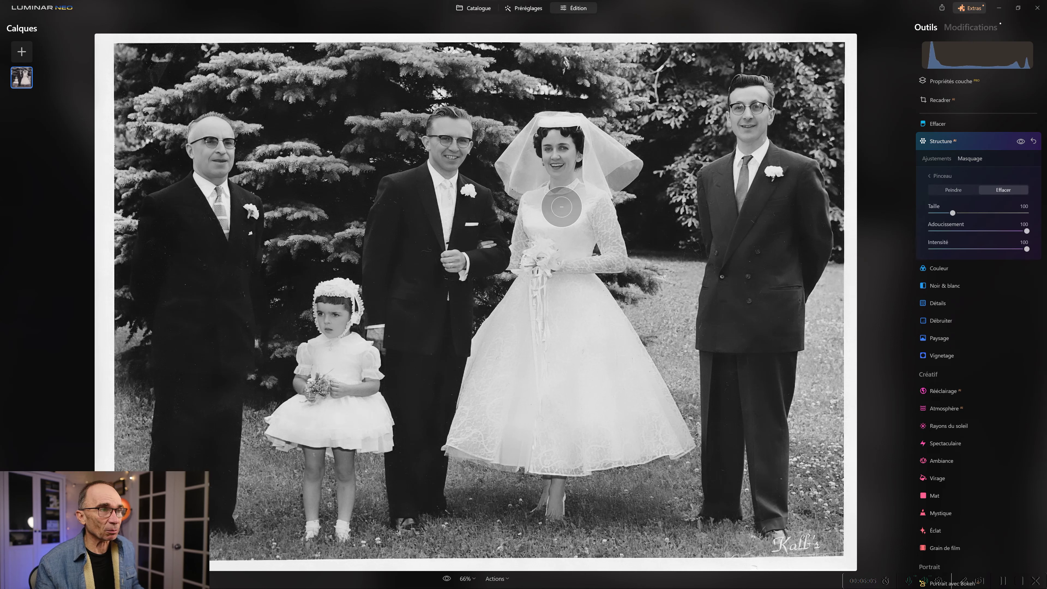
mouse_move(582, 210)
left_mouse_down()
mouse_move(553, 276)
mouse_move(550, 247)
mouse_move(519, 391)
mouse_move(589, 433)
left_mouse_up()
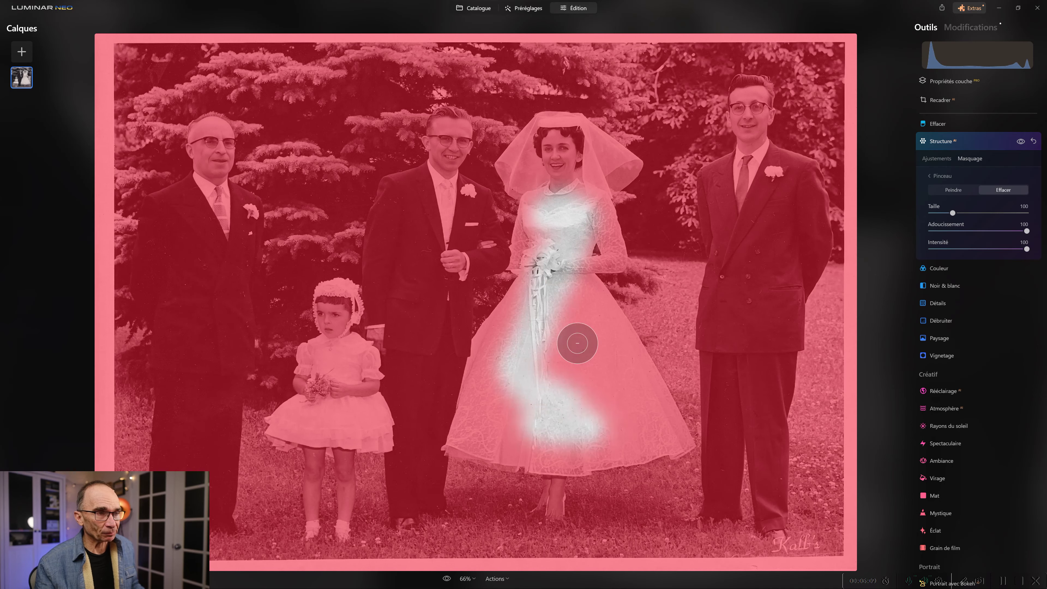
mouse_move(577, 343)
left_mouse_down()
mouse_move(641, 408)
mouse_move(616, 326)
mouse_move(642, 419)
mouse_move(622, 438)
mouse_move(646, 440)
mouse_move(519, 447)
mouse_move(483, 436)
mouse_move(493, 361)
mouse_move(530, 291)
mouse_move(608, 251)
mouse_move(593, 215)
mouse_move(597, 166)
mouse_move(577, 135)
mouse_move(537, 140)
mouse_move(526, 156)
mouse_move(539, 183)
mouse_move(551, 177)
mouse_move(561, 133)
mouse_move(534, 156)
mouse_move(549, 171)
mouse_move(586, 158)
mouse_move(613, 166)
mouse_move(584, 141)
mouse_move(526, 159)
mouse_move(538, 145)
mouse_move(569, 165)
mouse_move(523, 414)
mouse_move(538, 411)
mouse_move(594, 334)
mouse_move(594, 280)
mouse_move(612, 363)
mouse_move(559, 388)
mouse_move(534, 362)
mouse_move(508, 367)
mouse_move(496, 331)
mouse_move(462, 417)
left_mouse_up()
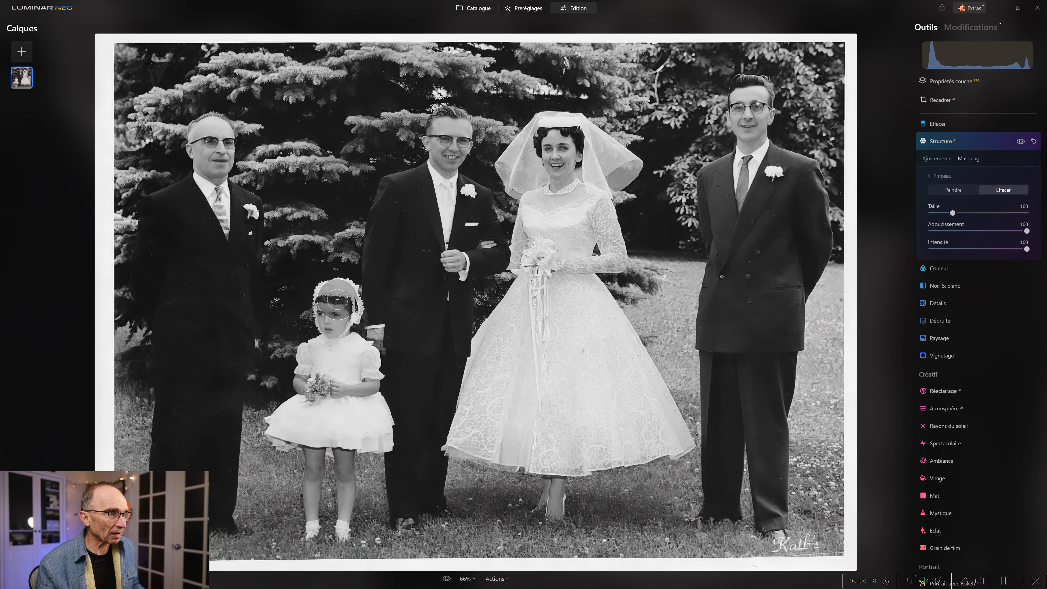
mouse_move(335, 303)
left_mouse_down()
mouse_move(337, 367)
mouse_move(363, 388)
mouse_move(369, 422)
mouse_move(326, 436)
mouse_move(288, 423)
mouse_move(372, 431)
mouse_move(324, 358)
mouse_move(312, 365)
mouse_move(361, 369)
mouse_move(341, 341)
mouse_move(336, 303)
left_mouse_up()
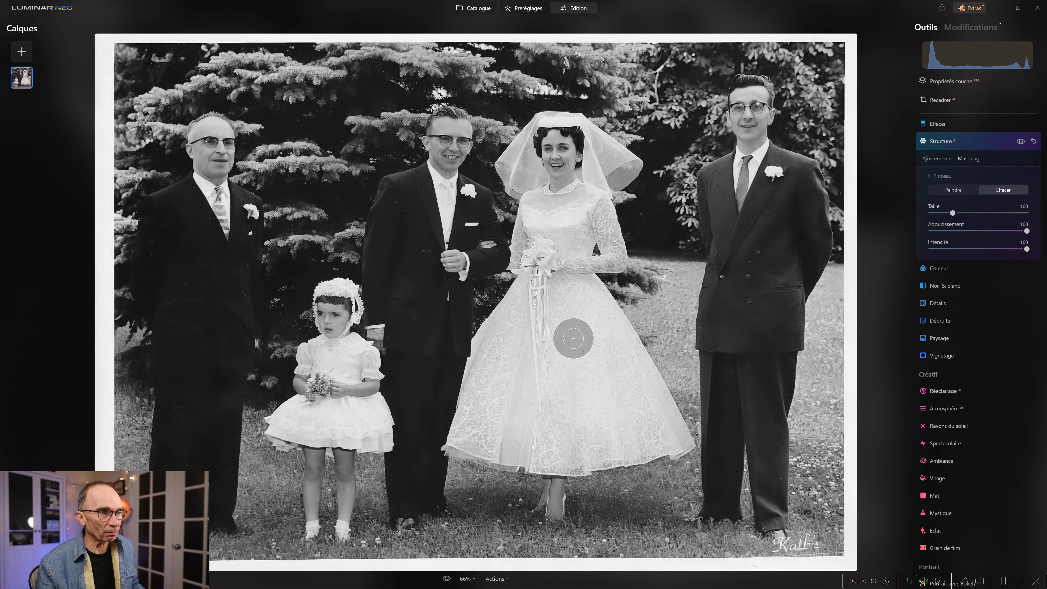
- Compare the photo with and without the Structure effect, and the restored version with the original scan
left_click(1021, 141)
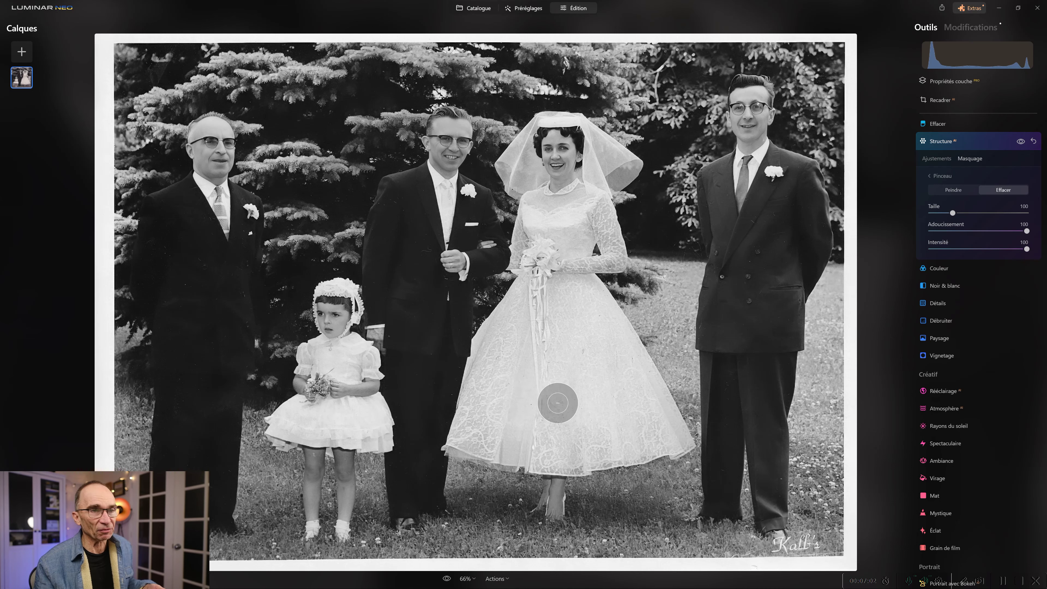
left_click(447, 578)
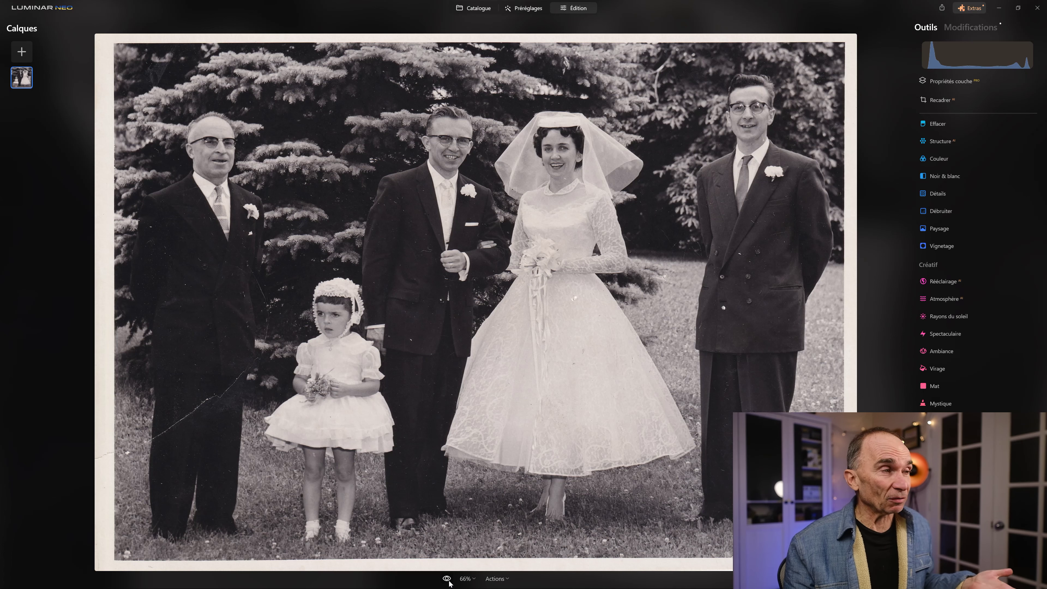
left_click(447, 579)
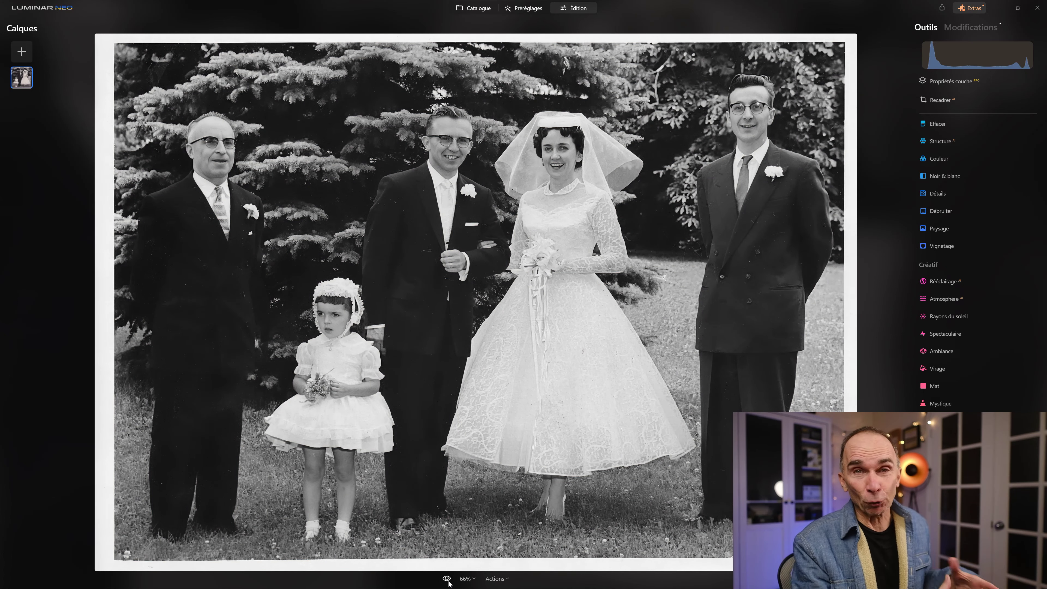